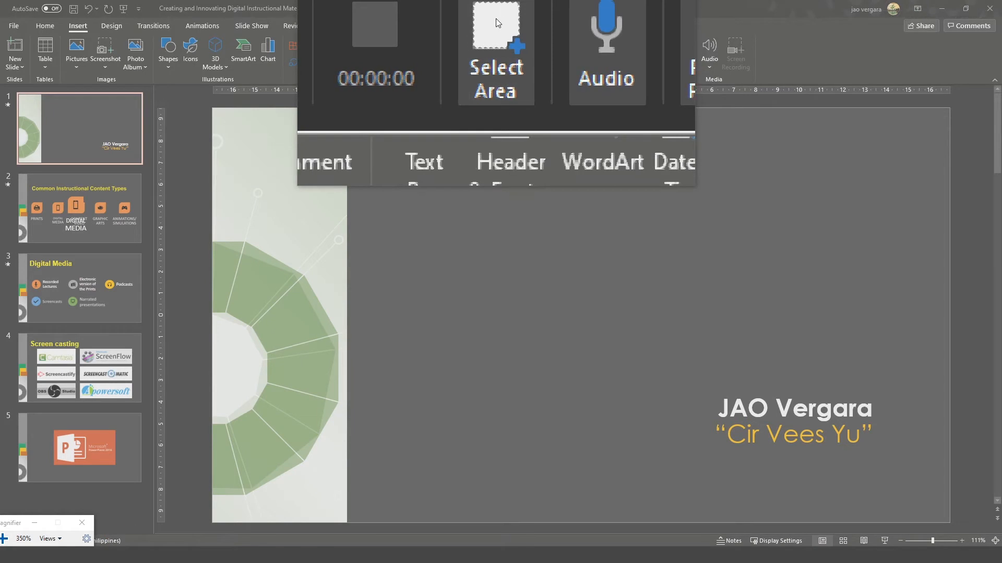
Set the screen recording area to cover the whole slide in the editing view, and start recording
click(495, 23)
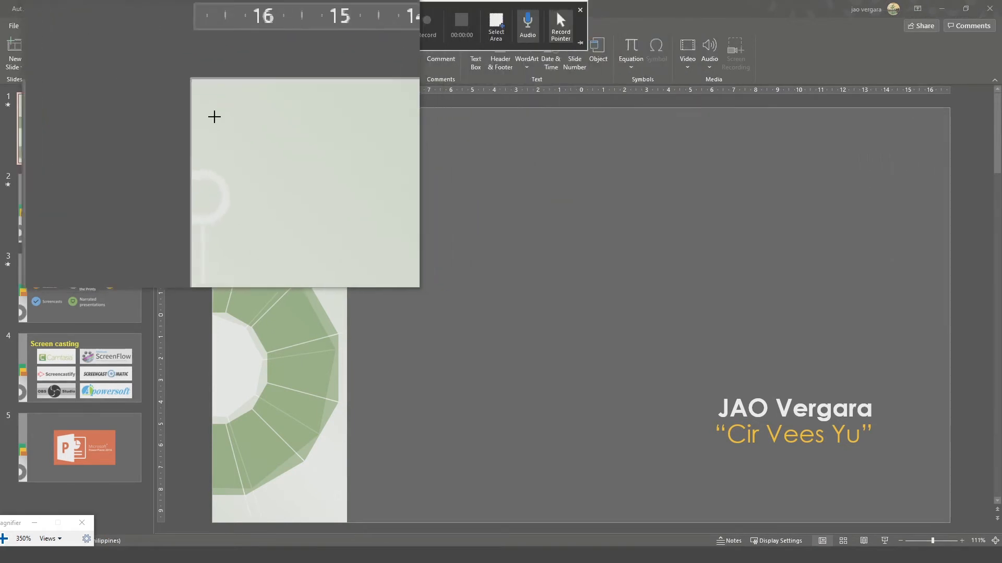
key(super+Escape)
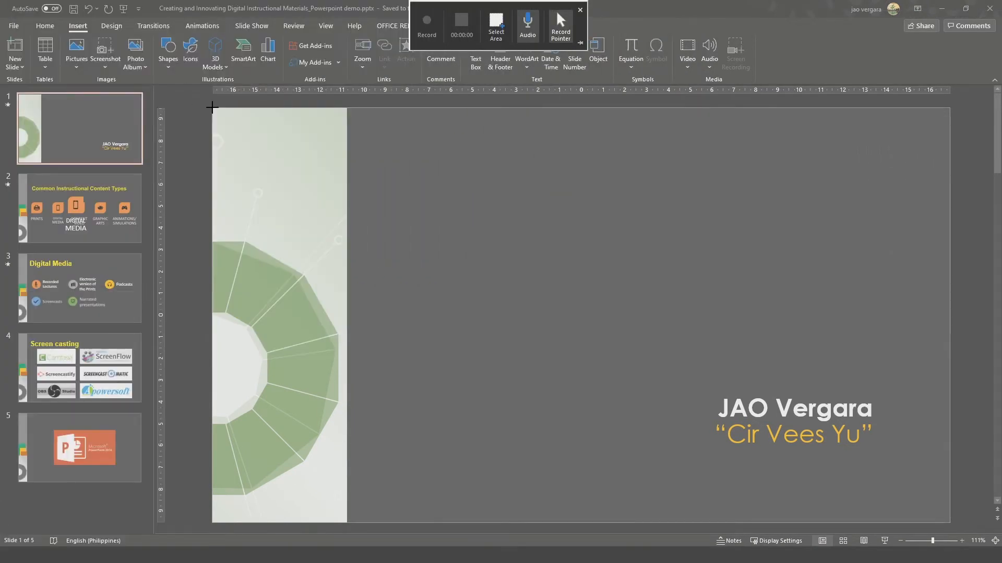
drag(212, 107, 949, 521)
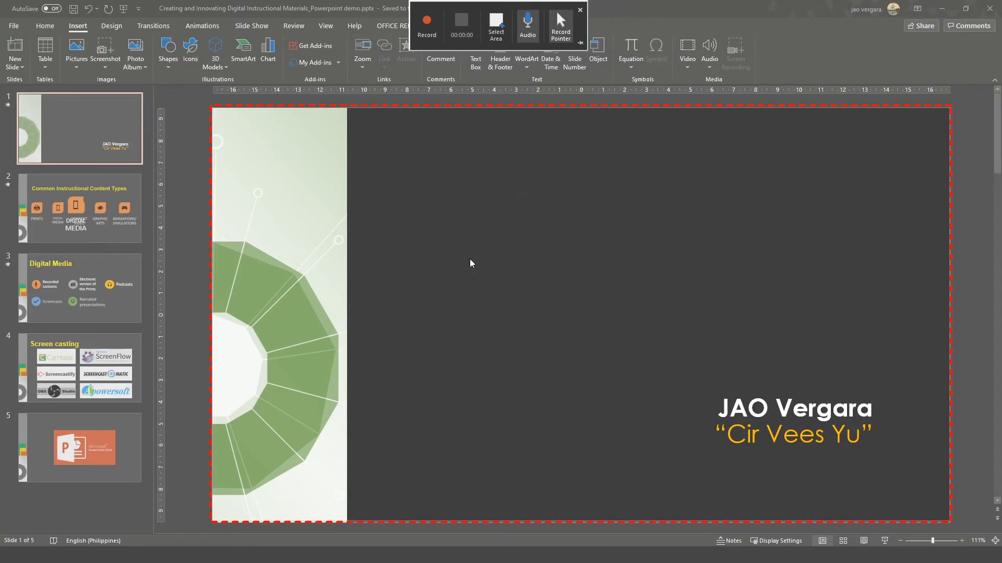
click(426, 23)
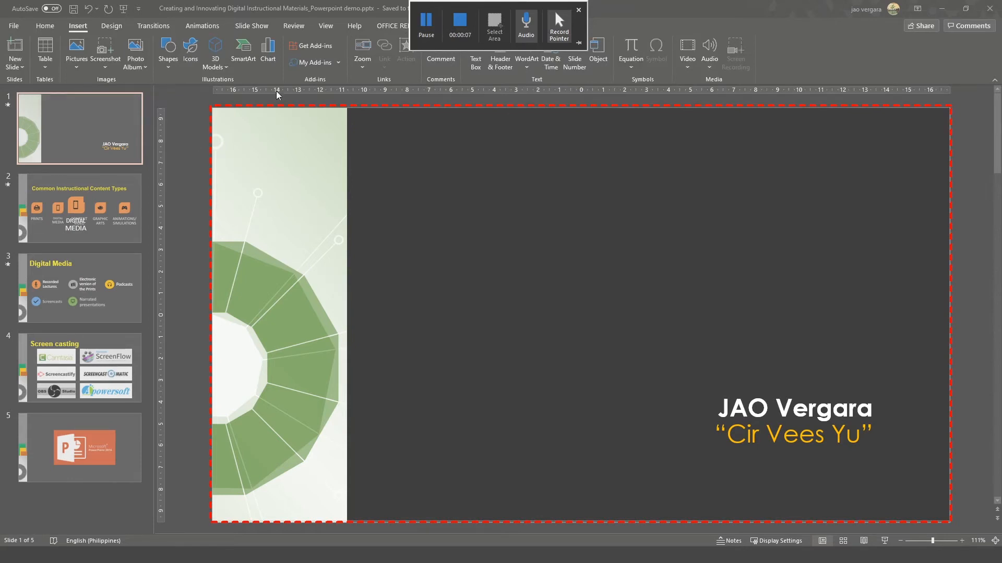
While recording, show slides 2 through 5 in order and return to slide 2
click(87, 197)
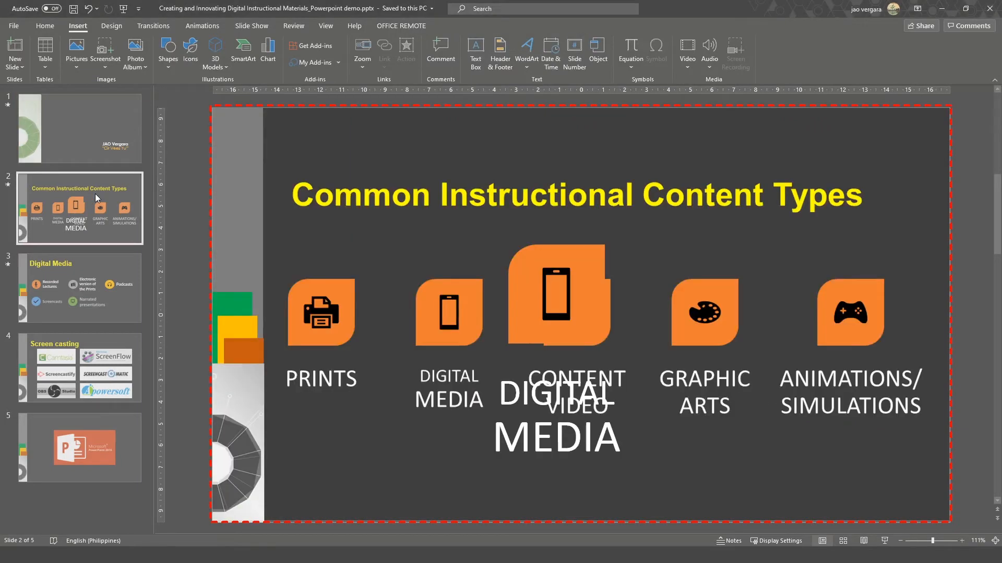
click(76, 262)
click(72, 358)
click(74, 436)
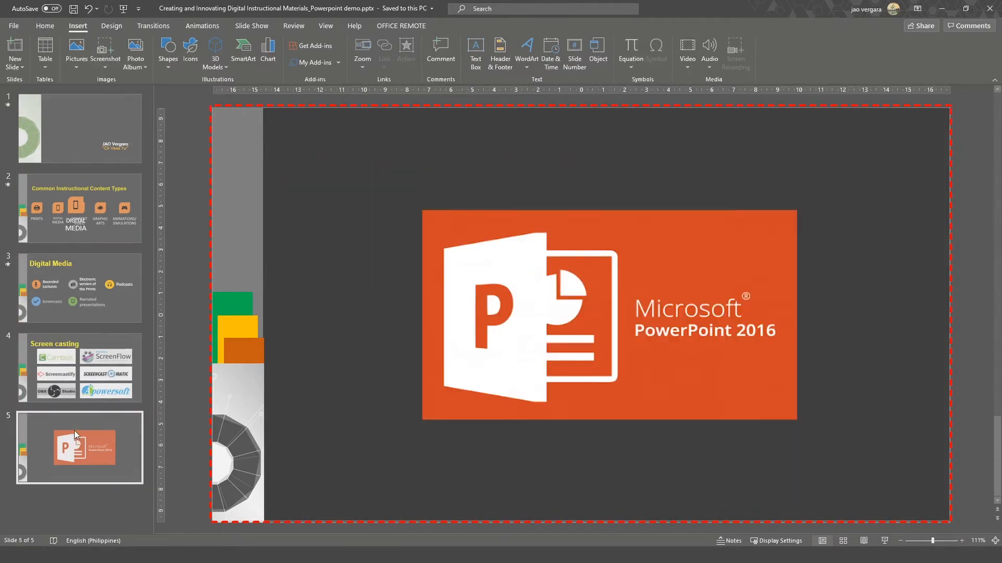
click(108, 178)
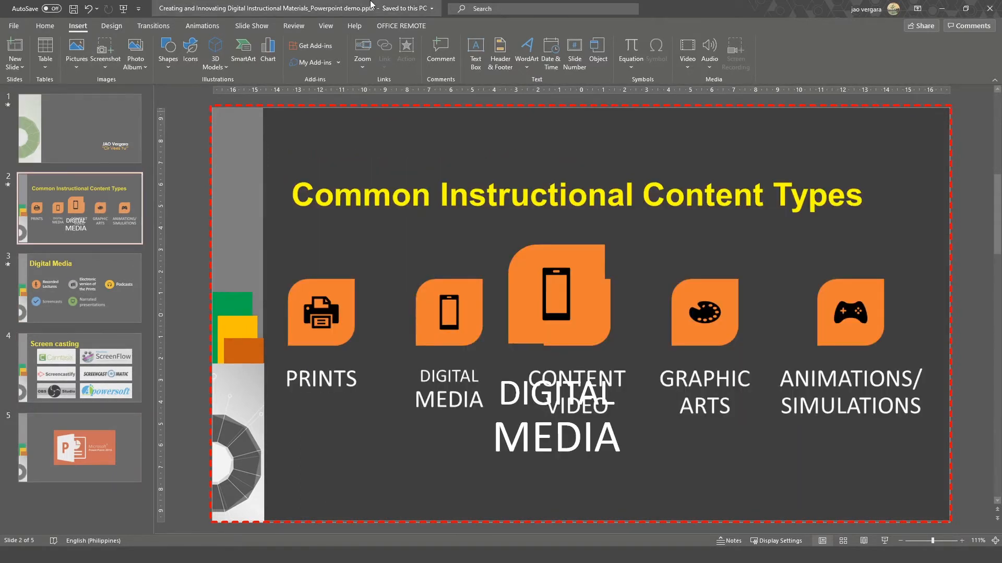
Pause the screen recording and switch to slide 3, "Digital Media"
mouse_move(364, 16)
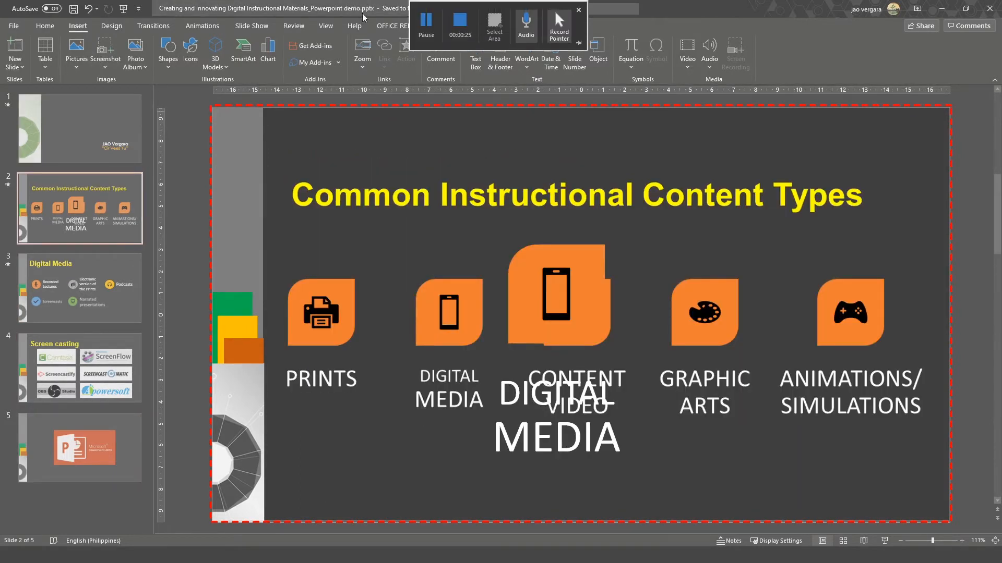
click(426, 20)
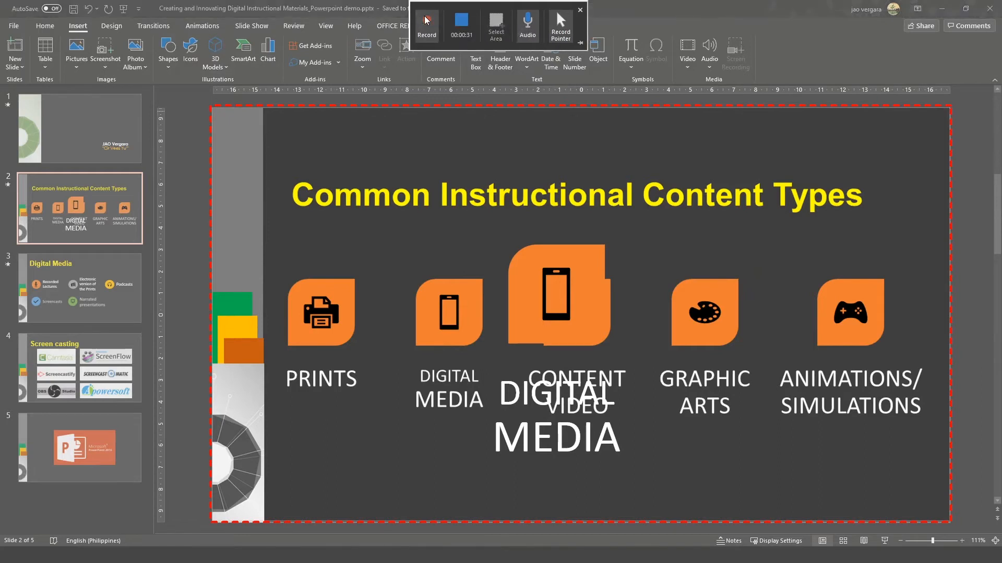
click(109, 273)
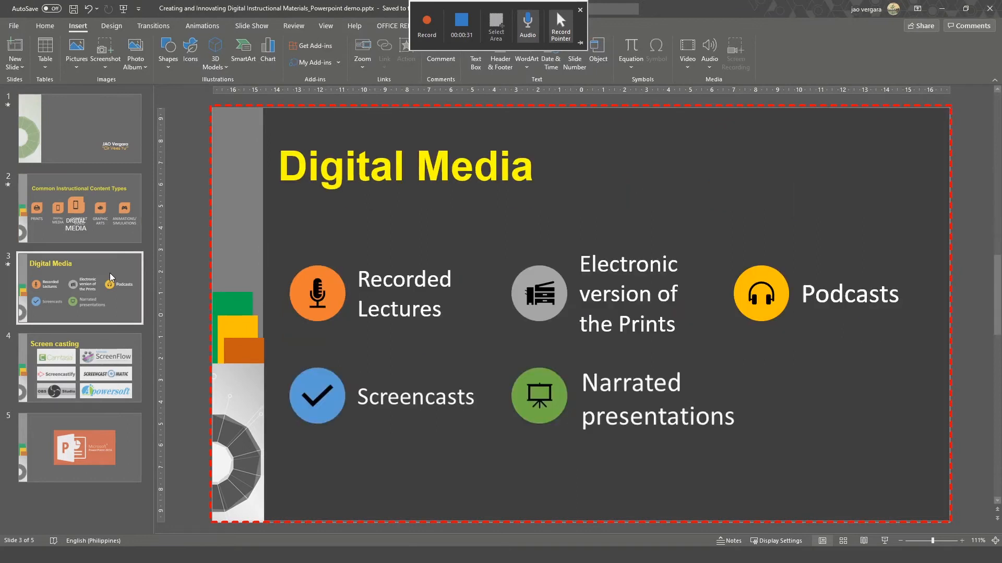
Resume the screen recording, show slide 5, and stop the recording to insert it as a video
click(426, 21)
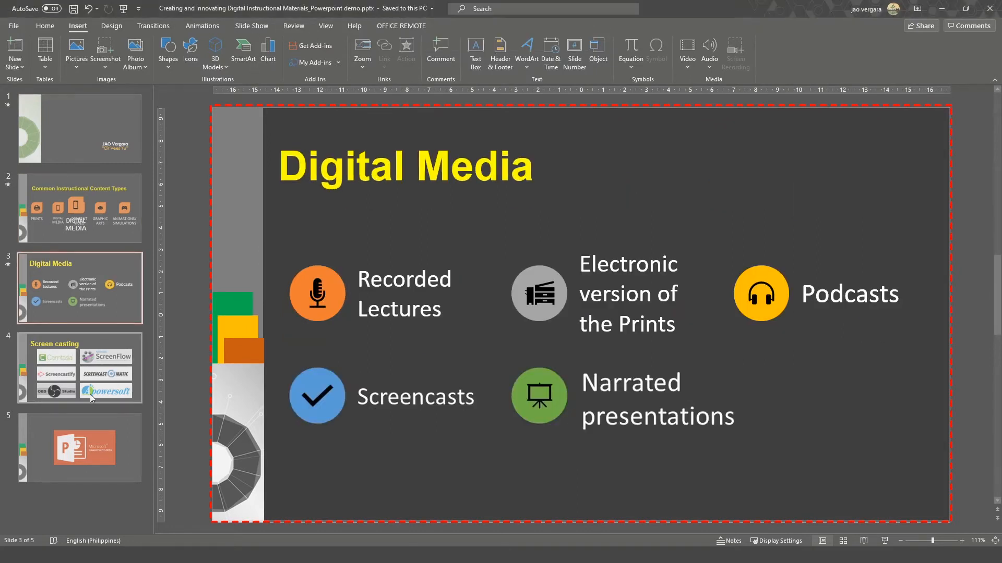
click(94, 429)
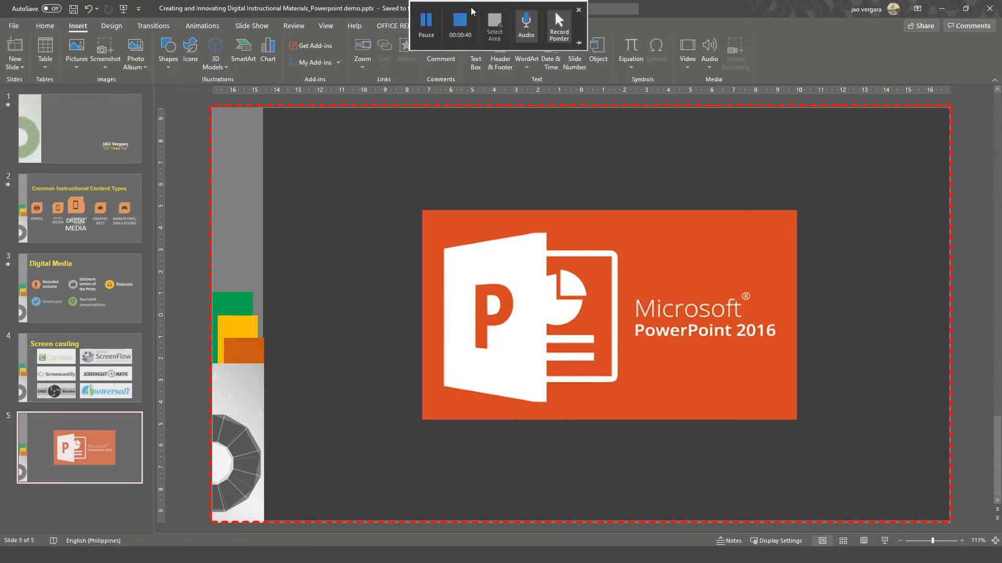
click(461, 21)
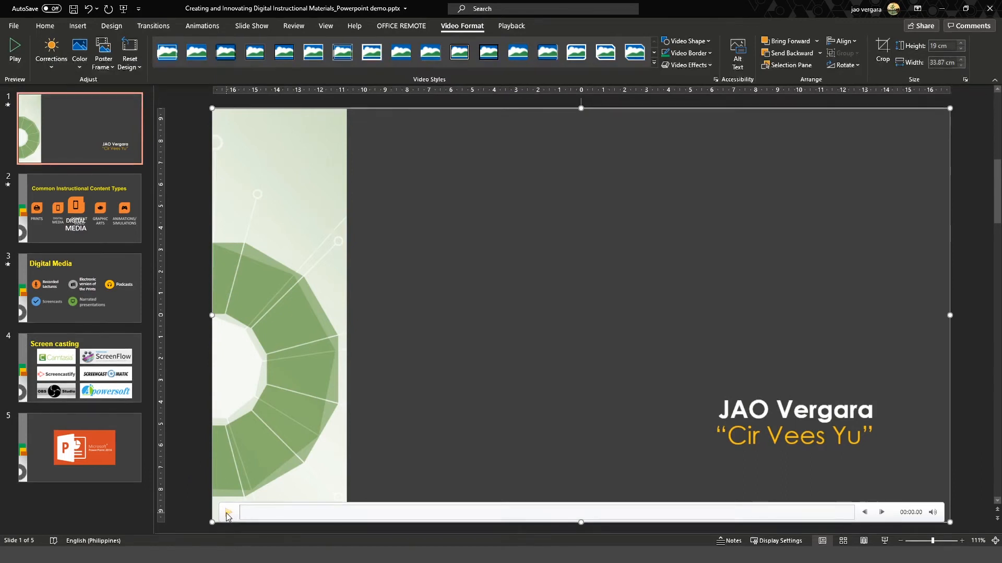
Play back part of the inserted screen recording on slide 1, pause it, and deselect the video
click(229, 516)
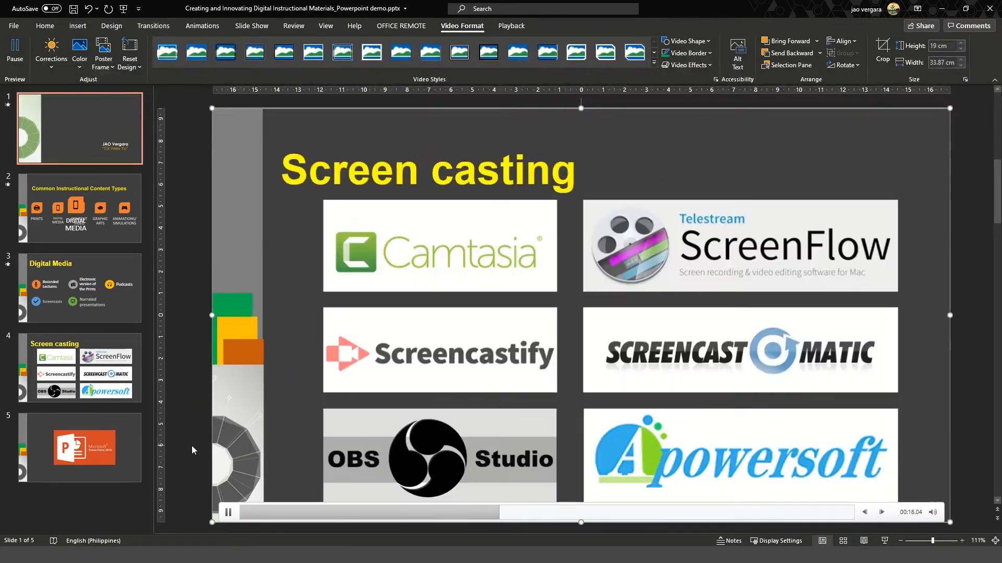
click(229, 514)
click(196, 362)
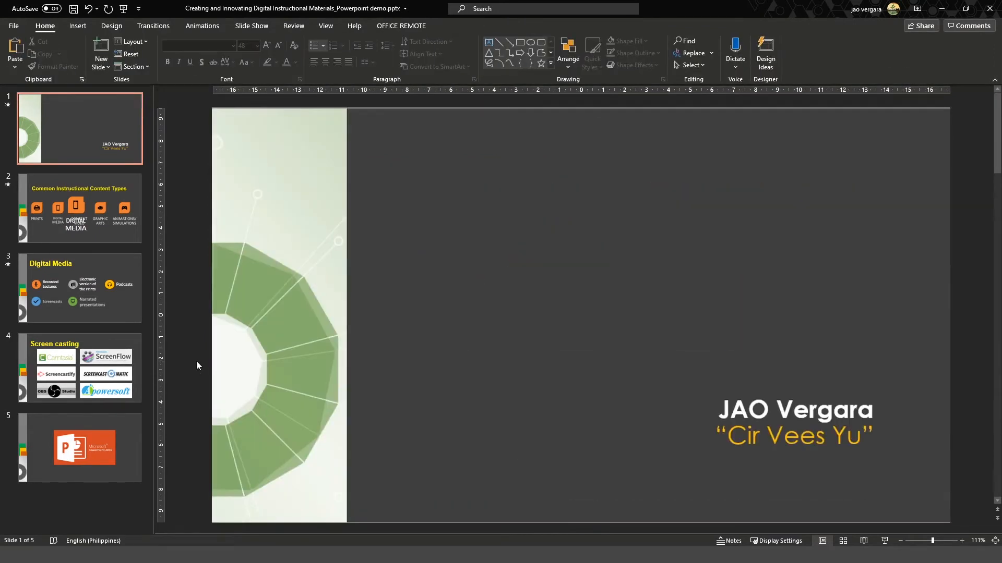
Shrink the recorded video on slide 1 to about 13.88 by 7.79 cm and move it toward the slide's left side
click(314, 197)
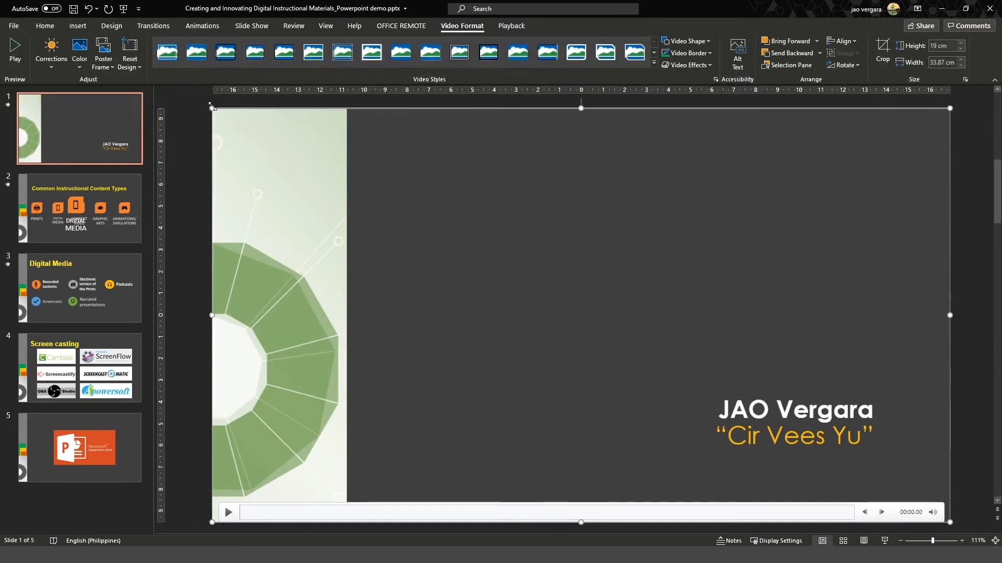
drag(213, 107, 293, 163)
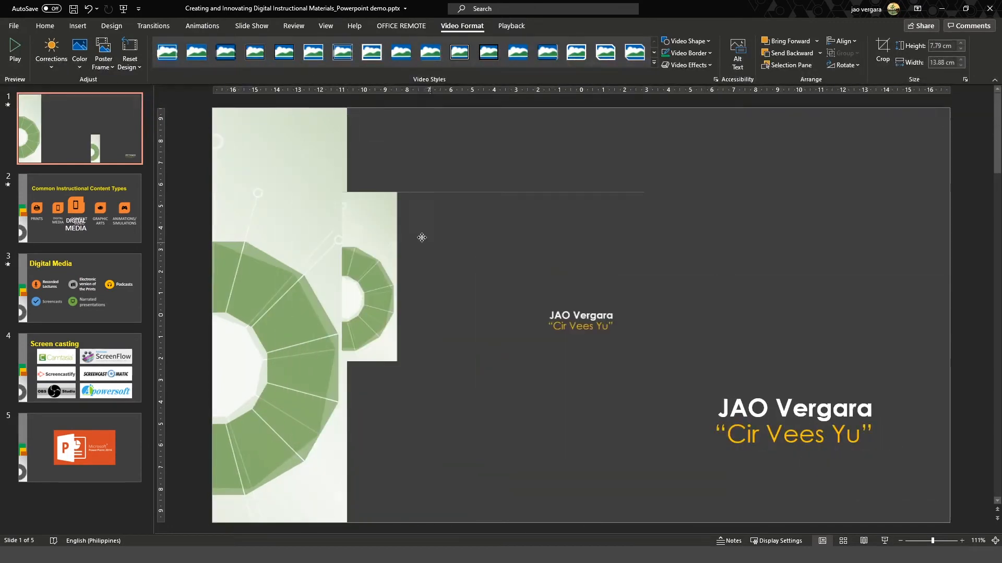
drag(421, 237, 374, 266)
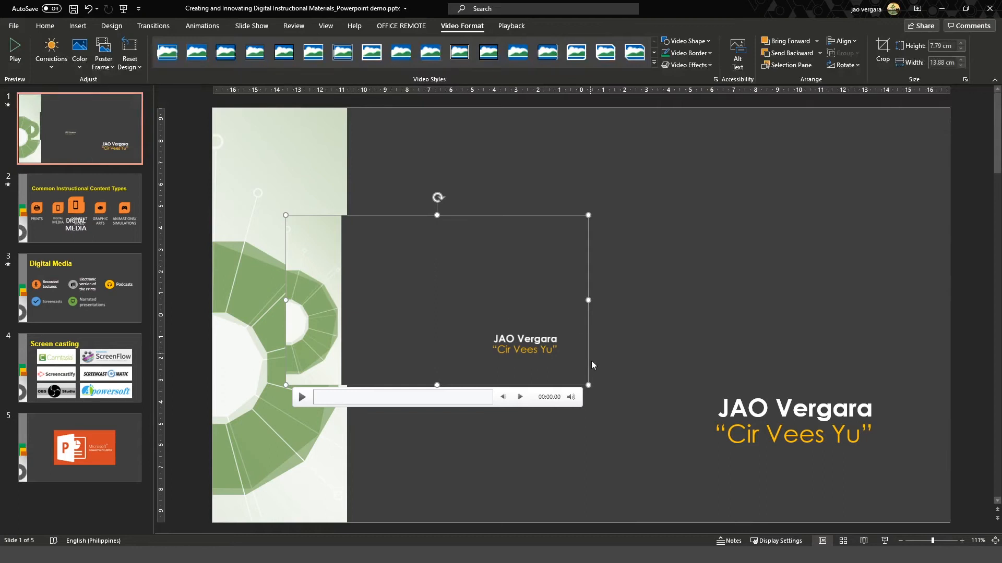
Enlarge the recorded video by its corners until it covers the entire slide, and deselect it
drag(588, 387, 827, 516)
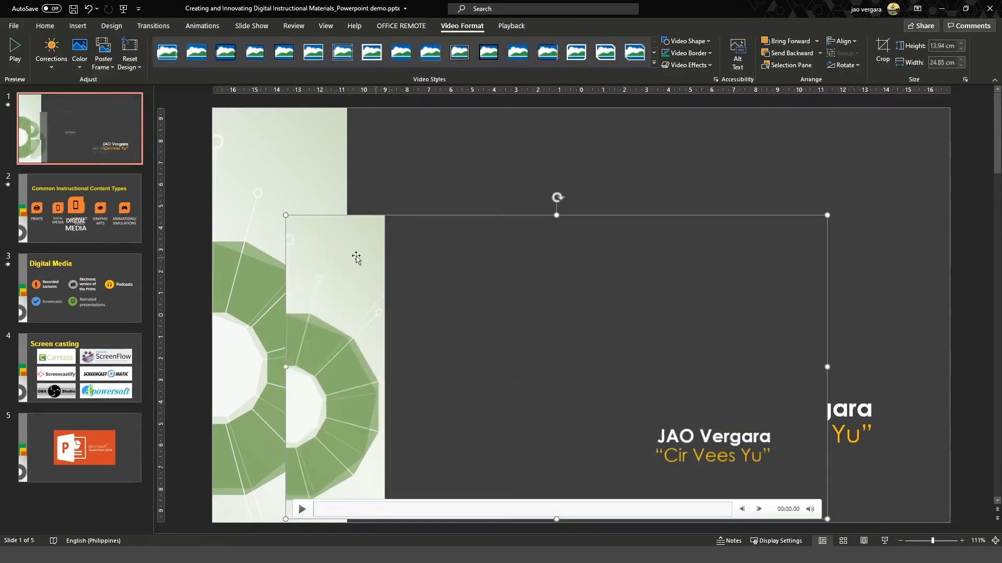
drag(286, 214, 271, 175)
drag(831, 178, 919, 125)
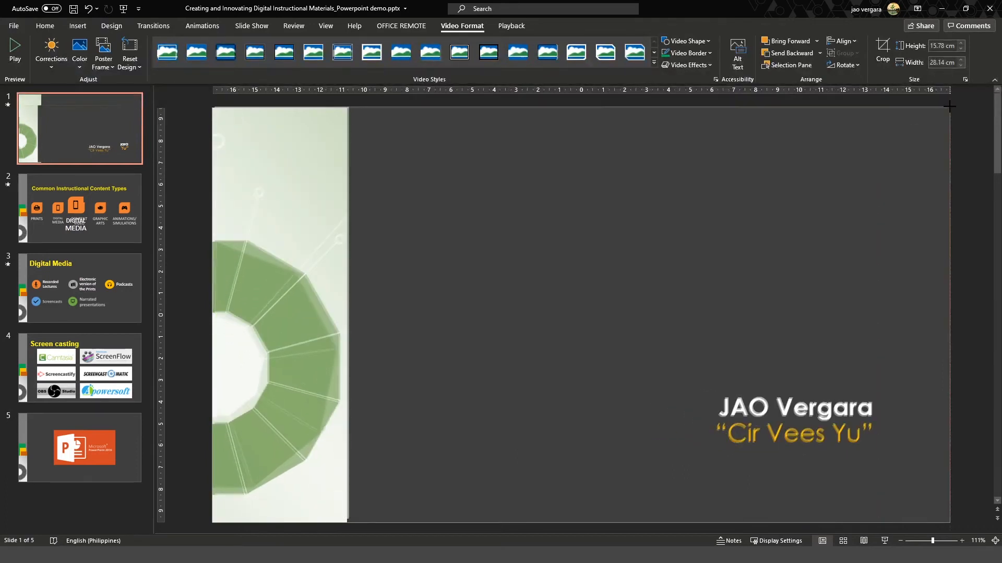
click(205, 178)
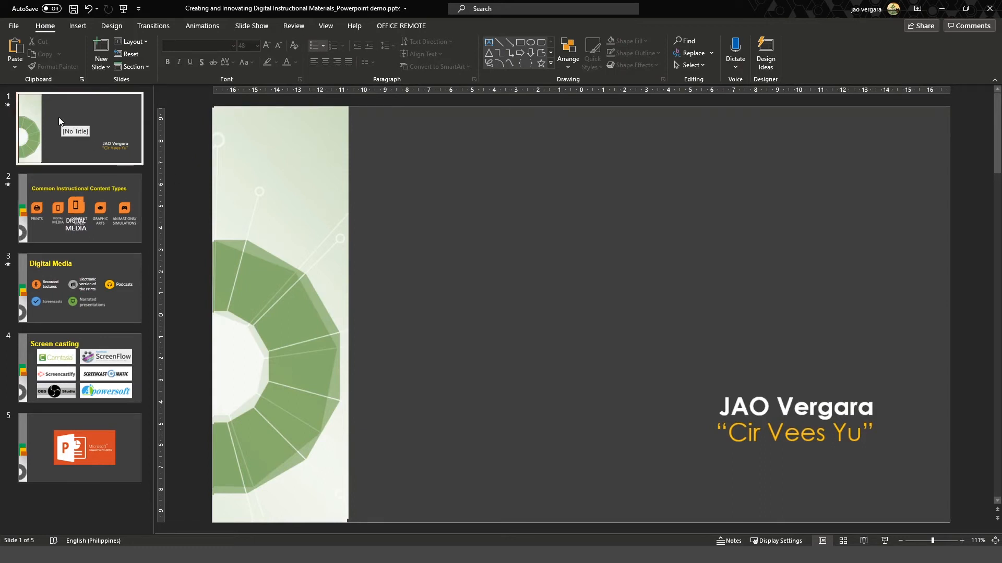
Export the presentation as an MPEG-4 video with the default video options and the suggested file name
key(super+plus)
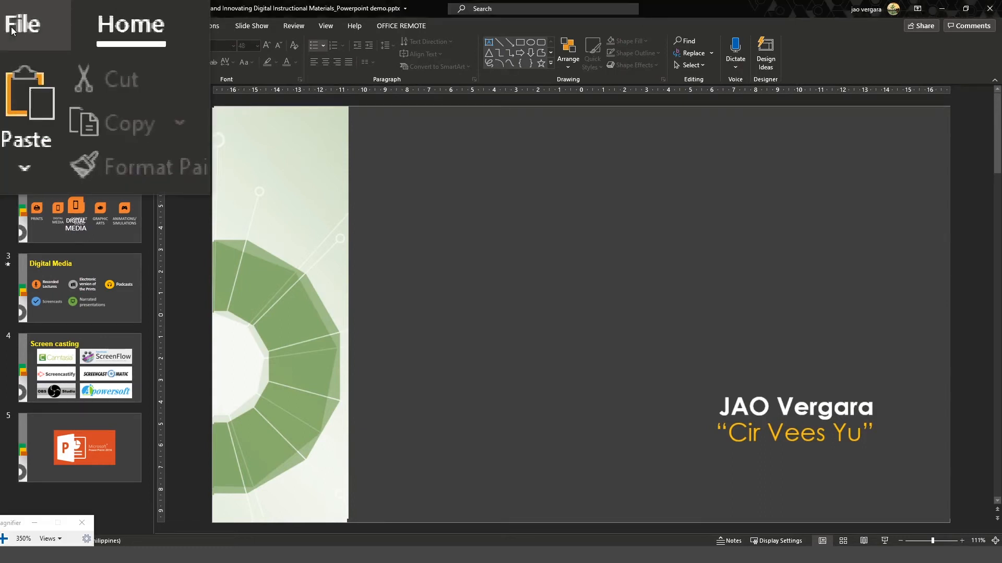
click(12, 31)
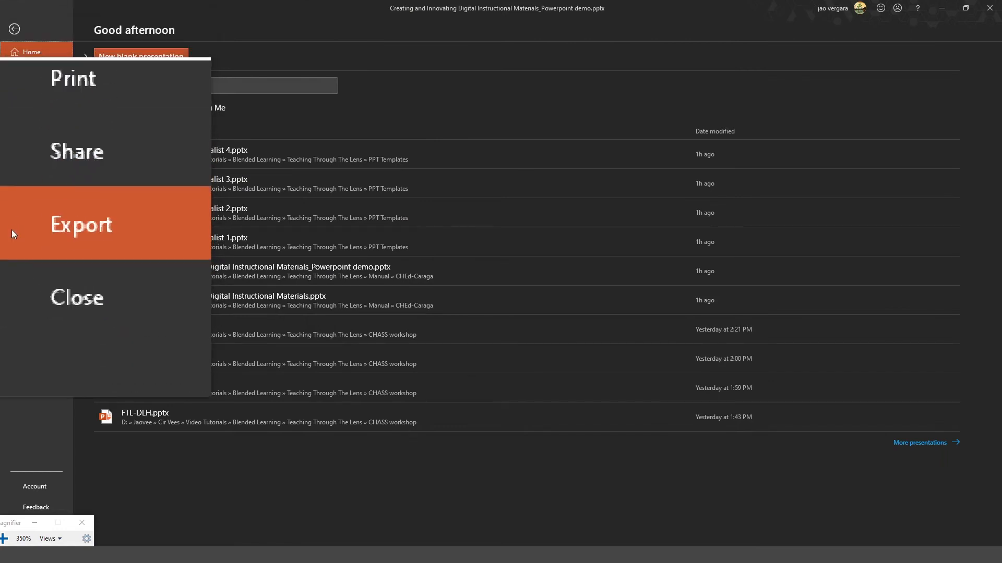
click(12, 230)
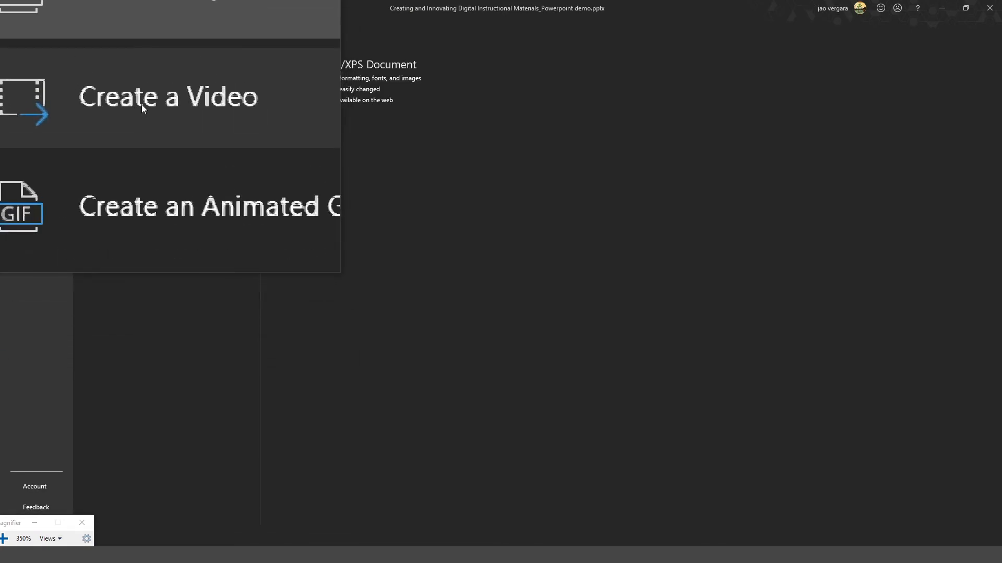
click(142, 104)
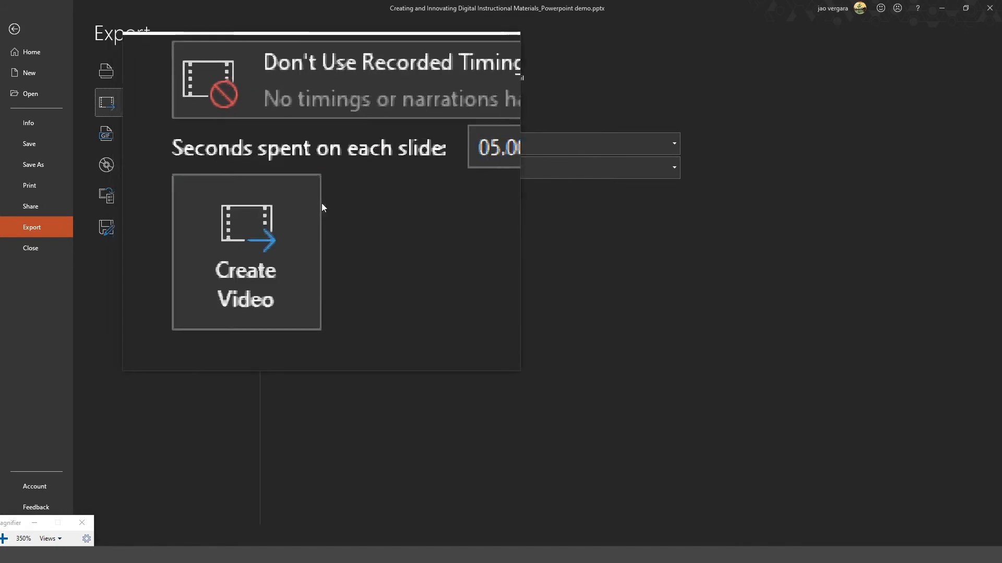
click(305, 216)
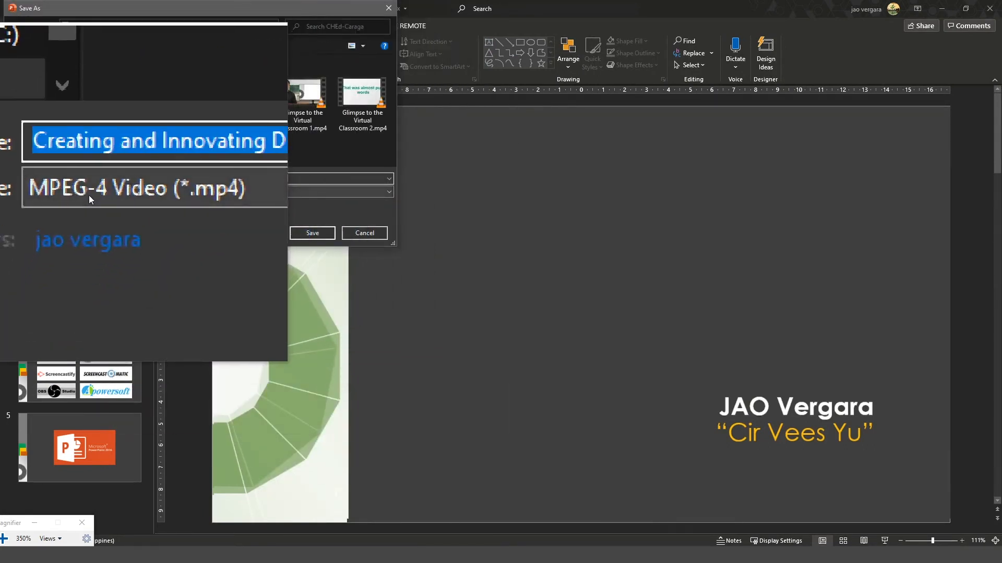
click(308, 233)
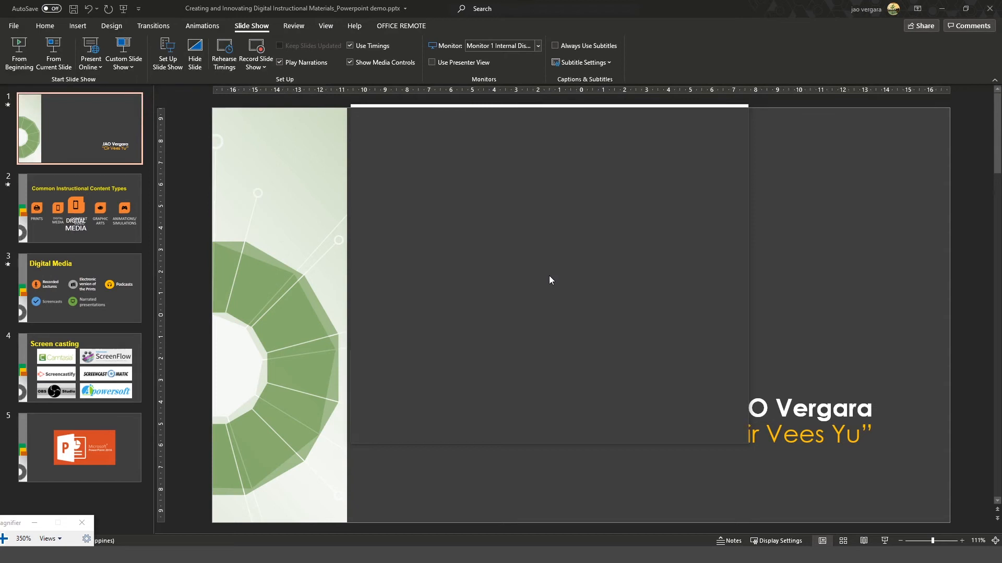
Open the slide show recording view set to record from the beginning of the presentation
key(ctrl+alt+l)
click(265, 66)
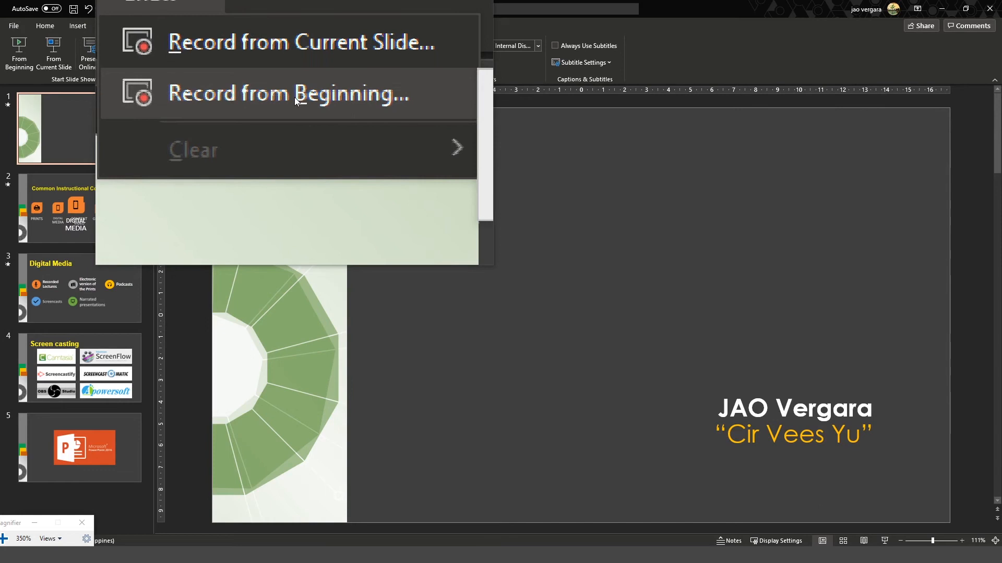
click(294, 97)
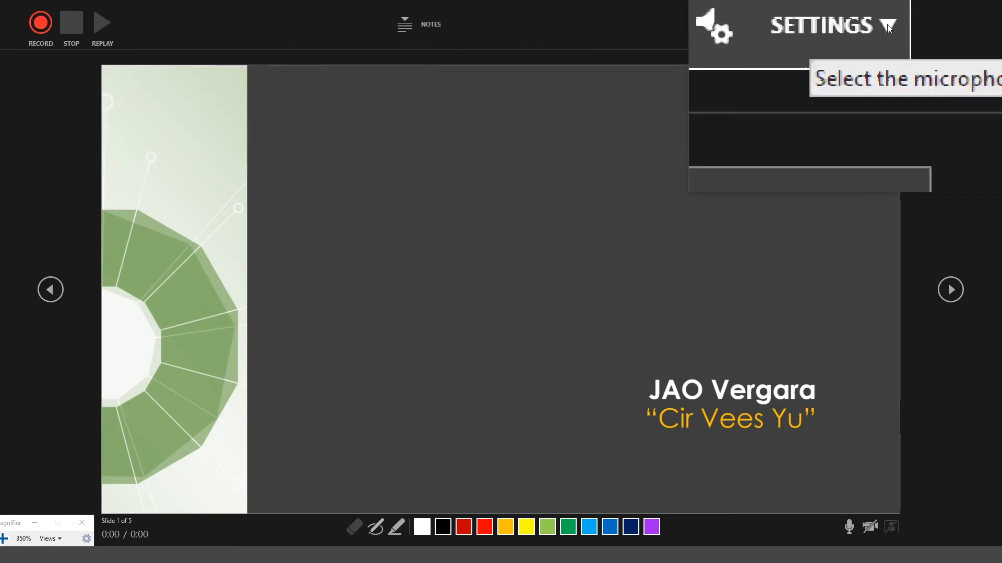
Choose HP Wide Vision HD as the recording camera, and switch the camera off
click(888, 28)
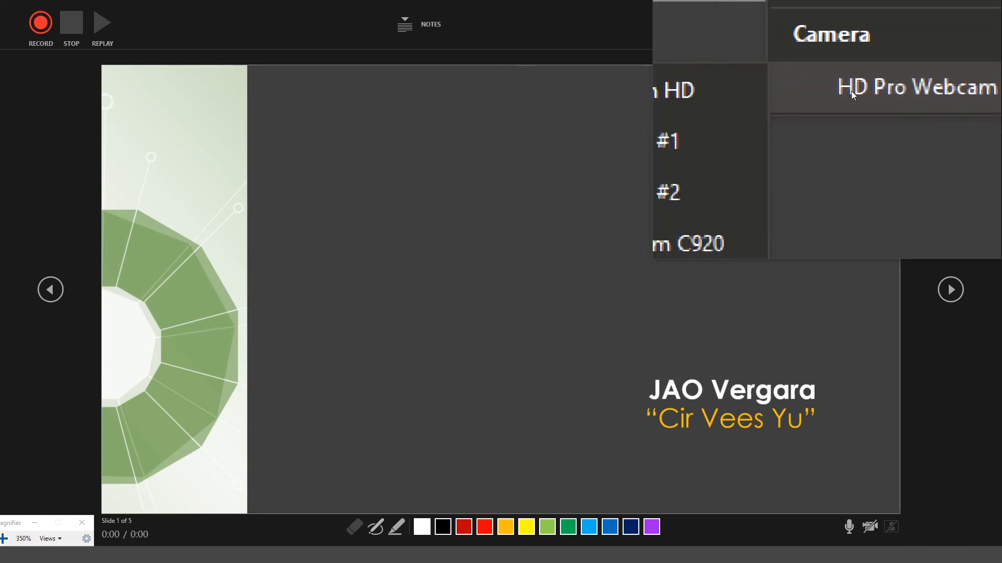
mouse_move(844, 63)
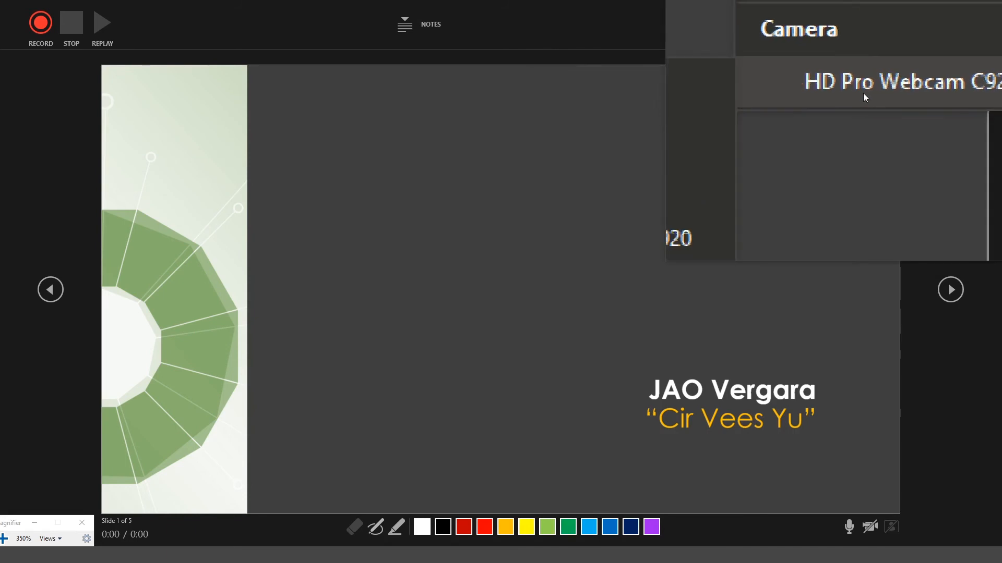
mouse_move(863, 93)
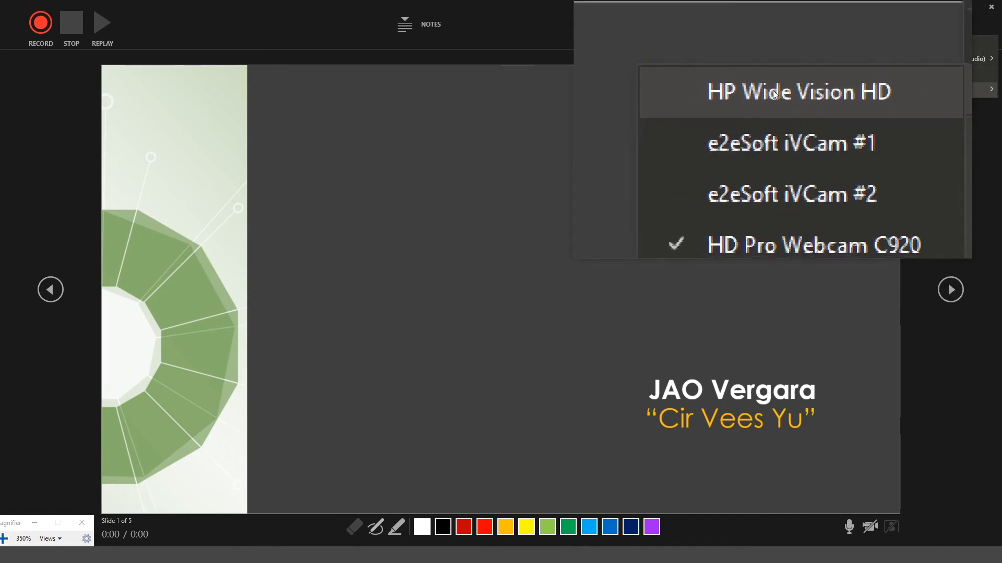
click(772, 92)
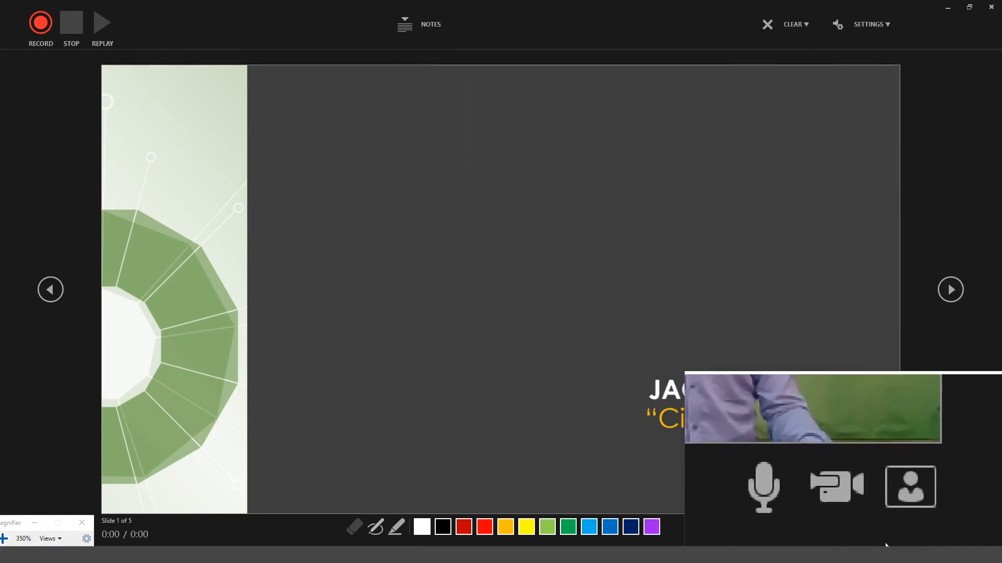
click(867, 531)
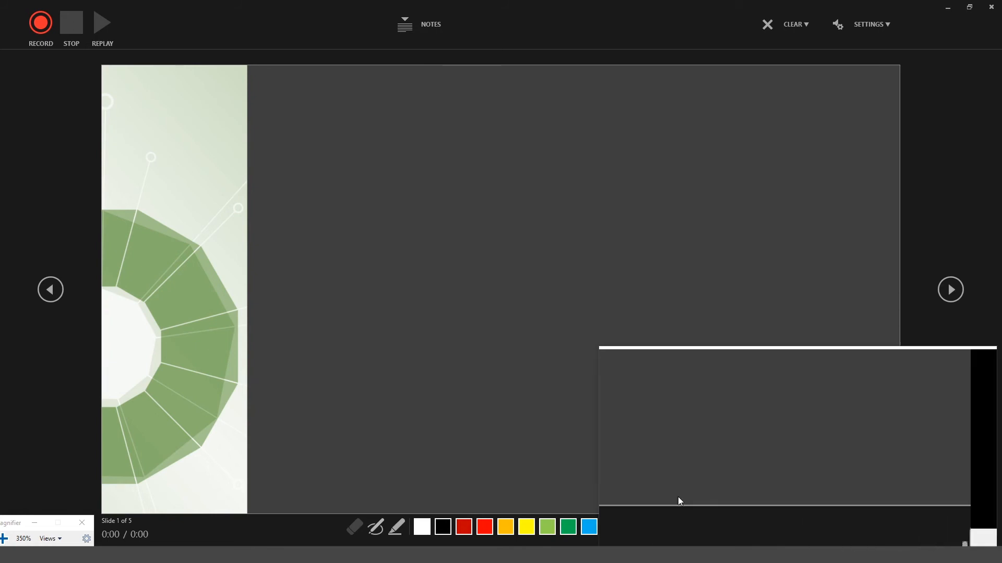
Start recording the slide show and advance from slide 1 to slide 2
click(38, 22)
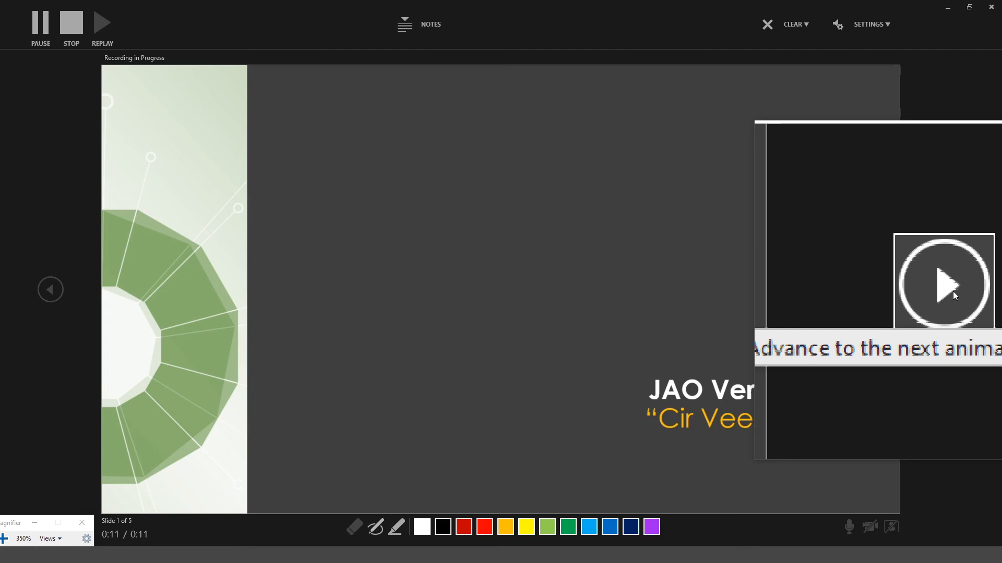
click(953, 291)
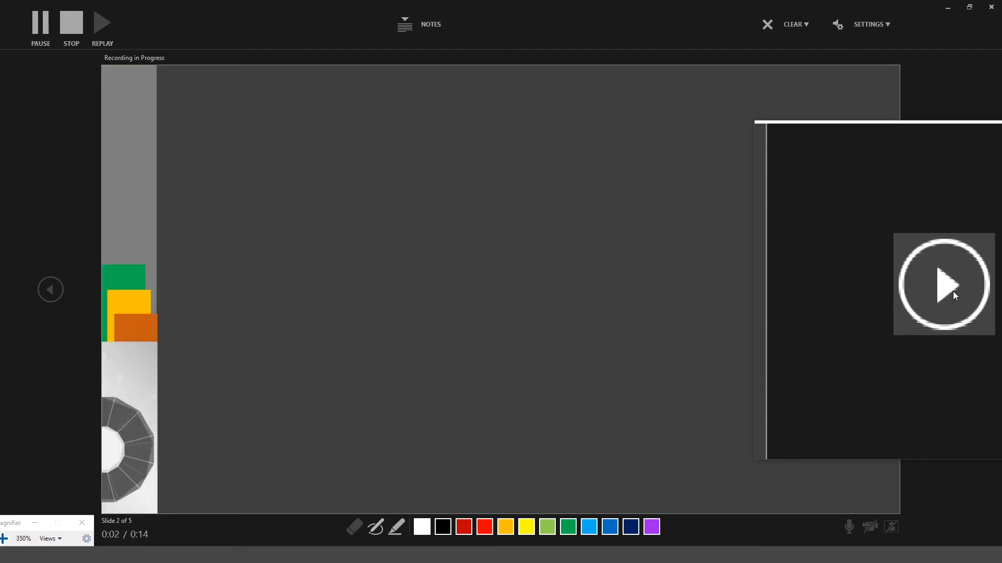